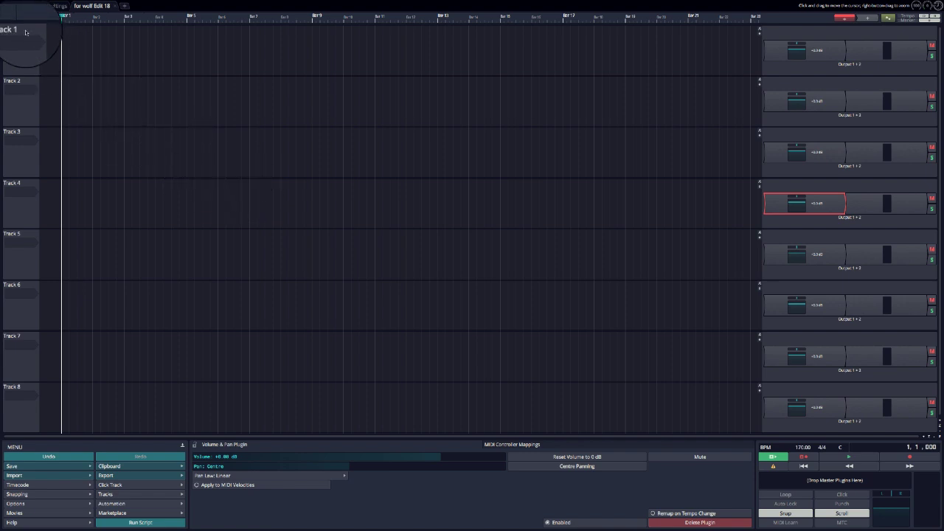
- Show the file browser and dock it above the tracks
{"action": "mouse_move", "coordinate": [4, 18]}
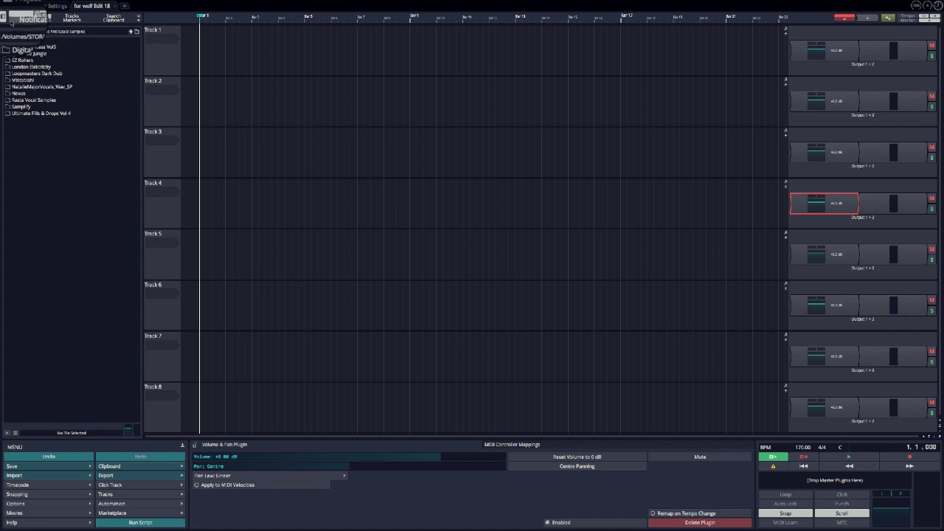
{"action": "left_click_drag", "start_coordinate": [29, 30], "coordinate": [336, 34]}
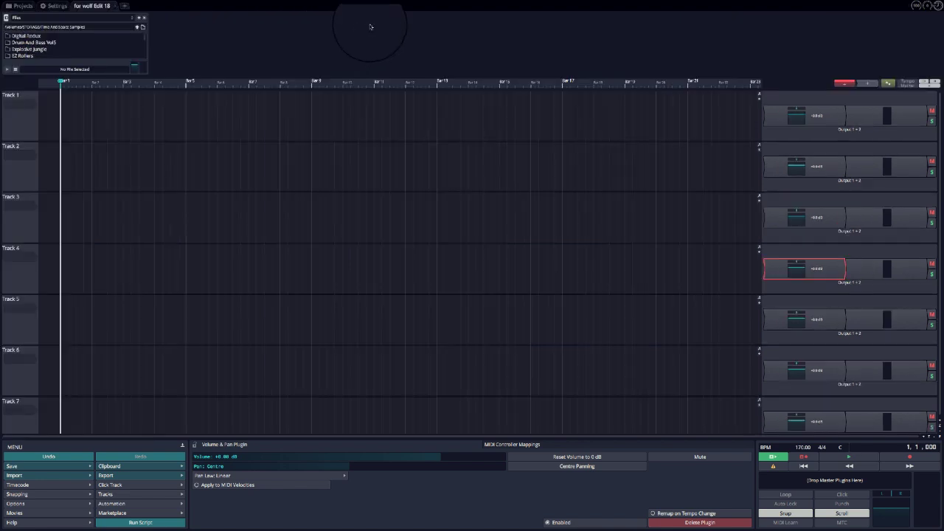
- Add five more Files panes beside the first and enlarge the pane area downward to reveal longer file lists
{"action": "left_click", "coordinate": [139, 18]}
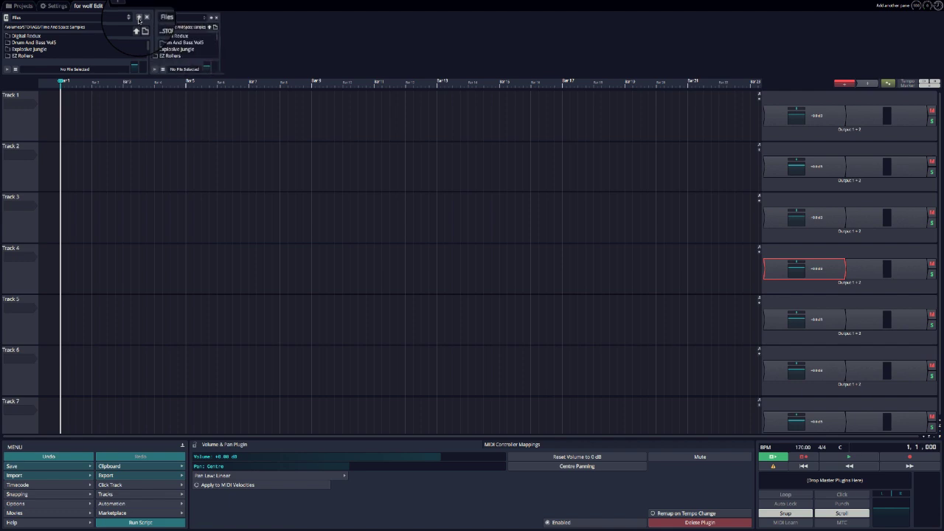
{"action": "left_click", "coordinate": [139, 18]}
{"action": "left_click", "coordinate": [139, 18]}
{"action": "left_click", "coordinate": [138, 17]}
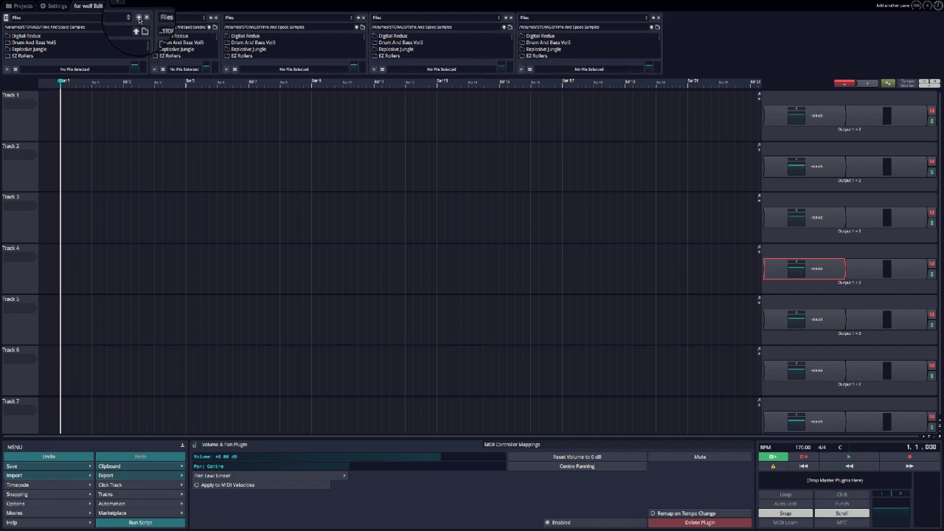
{"action": "left_click", "coordinate": [139, 17]}
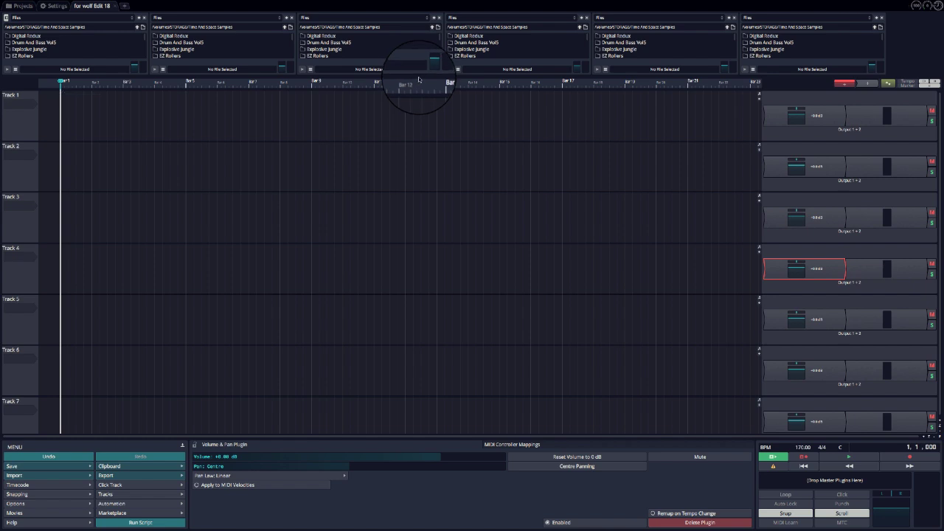
{"action": "left_click_drag", "start_coordinate": [419, 81], "coordinate": [420, 149]}
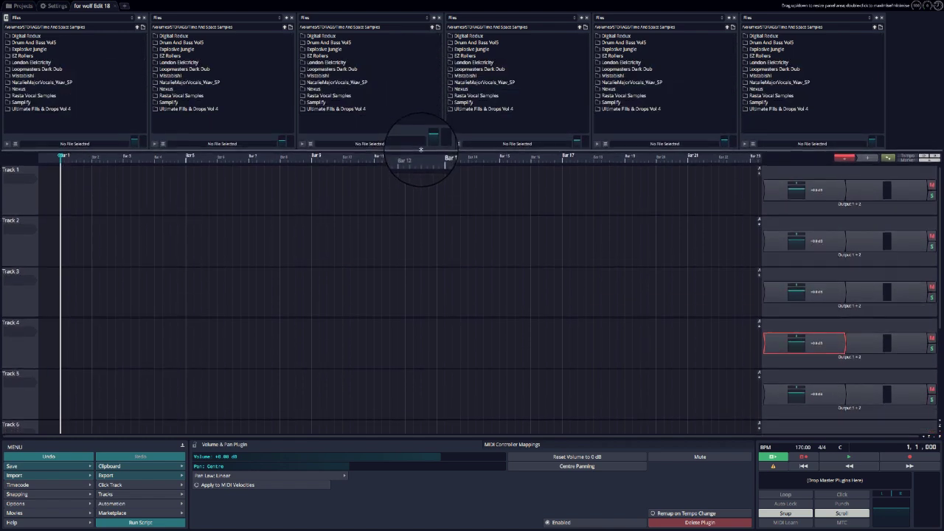
- In the first Files pane, browse from Digital Redux to the Breaks [Killers] folder and select Killer Break 001.rx2
{"action": "double_click", "coordinate": [26, 35]}
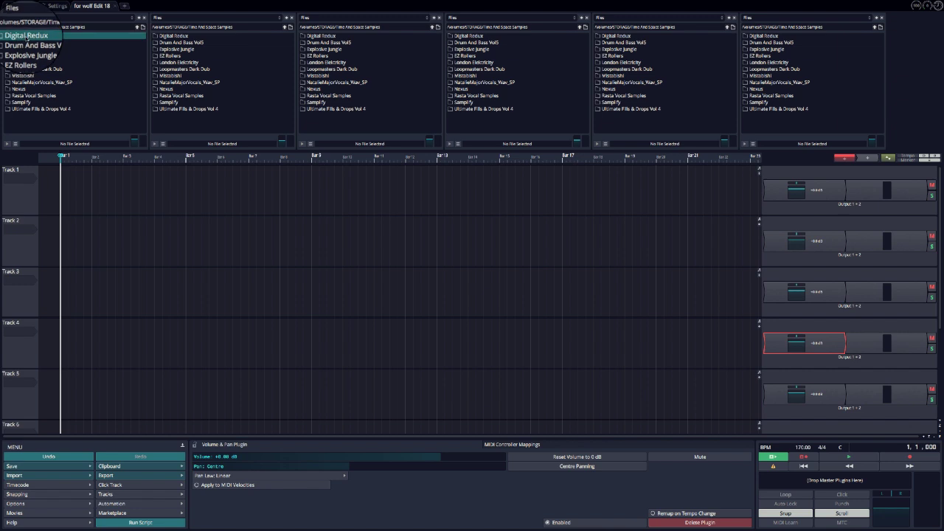
{"action": "double_click", "coordinate": [28, 35]}
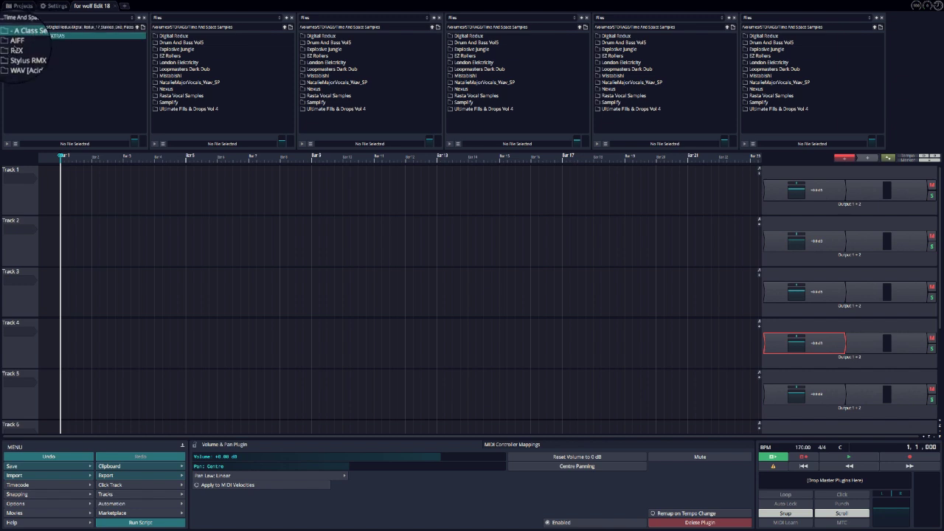
{"action": "left_click", "coordinate": [43, 49]}
{"action": "double_click", "coordinate": [43, 49]}
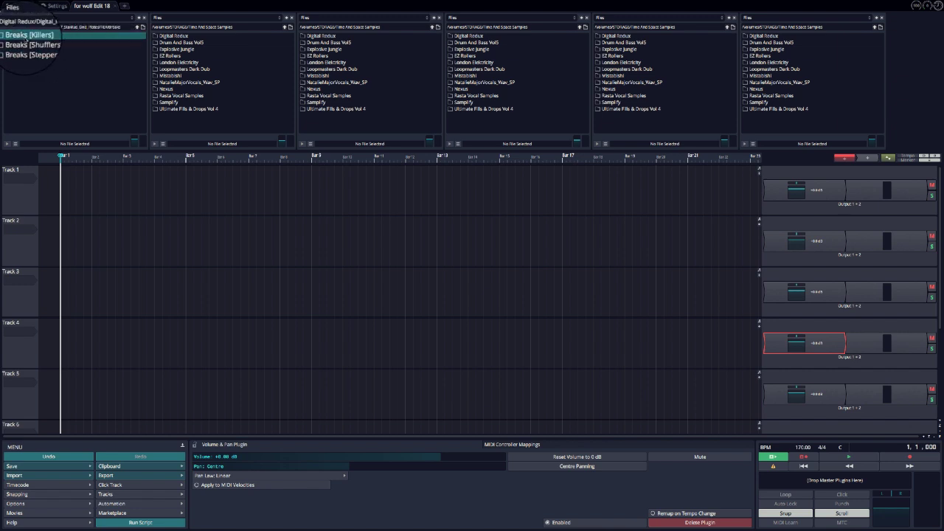
{"action": "double_click", "coordinate": [26, 35]}
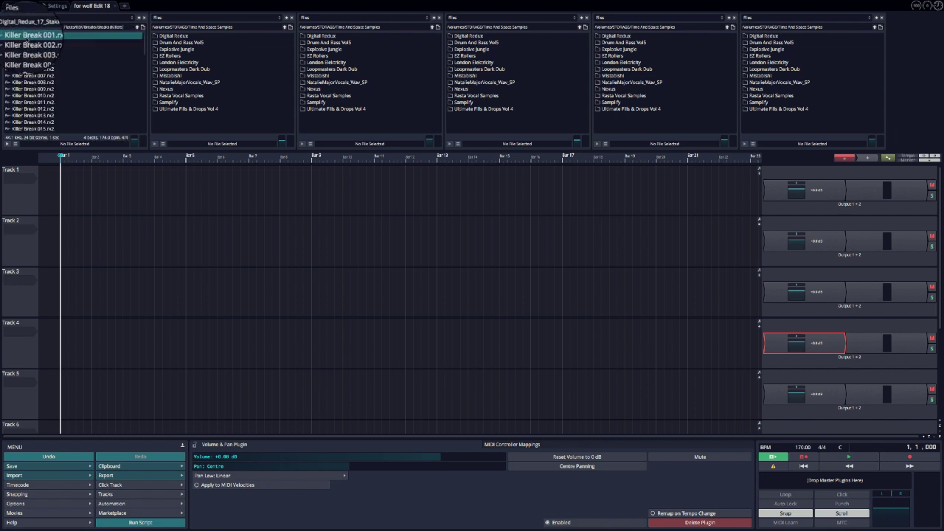
- In the second Files pane, browse from London Elektricity to a construction drum loops folder and select LEK_173_AGN_DETAIL_c.rx2
{"action": "left_click", "coordinate": [284, 28]}
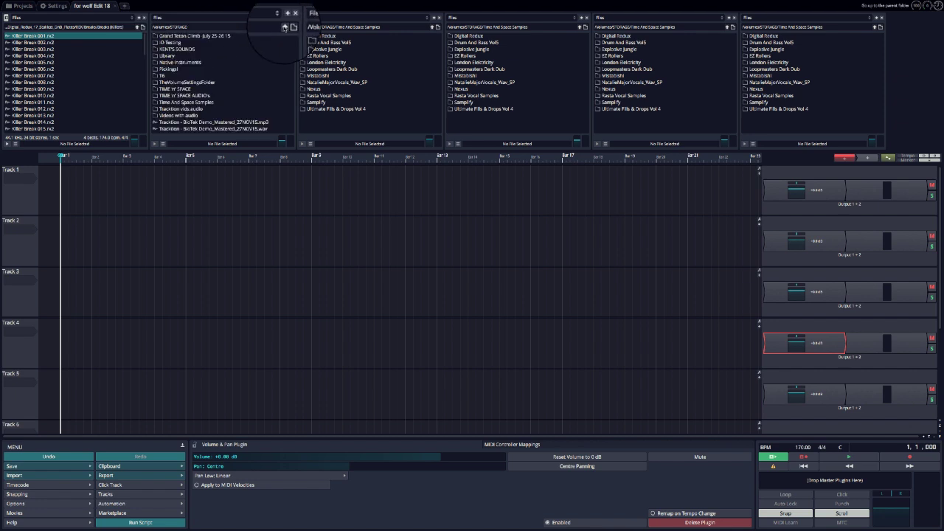
{"action": "double_click", "coordinate": [192, 102]}
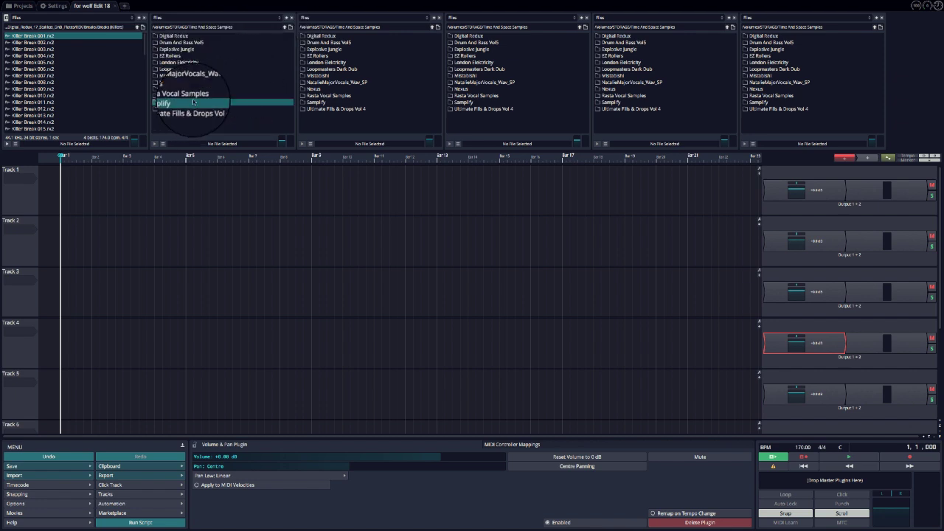
{"action": "double_click", "coordinate": [175, 63]}
{"action": "double_click", "coordinate": [171, 35]}
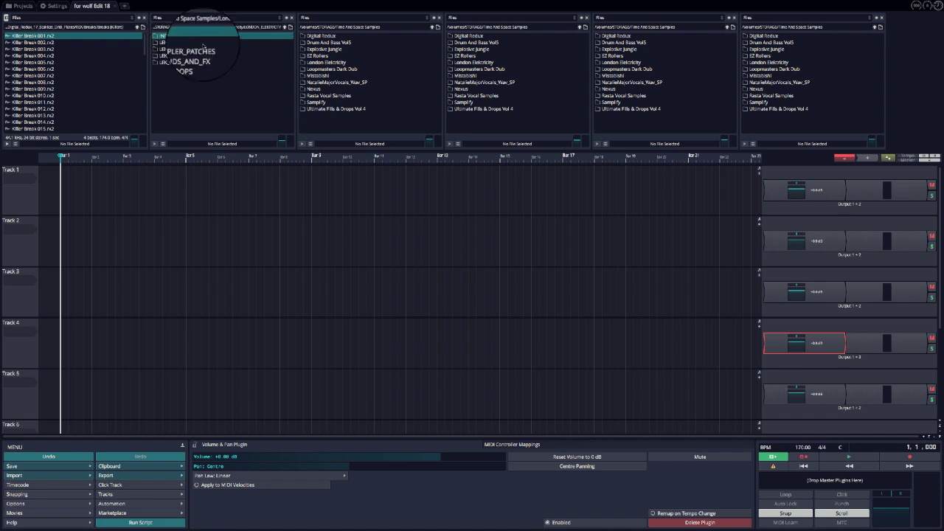
{"action": "double_click", "coordinate": [169, 43]}
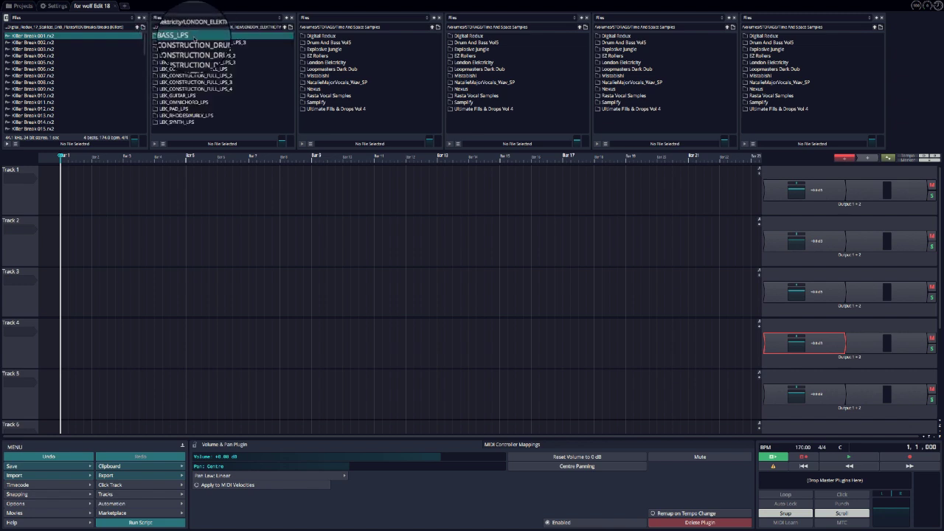
{"action": "double_click", "coordinate": [188, 48]}
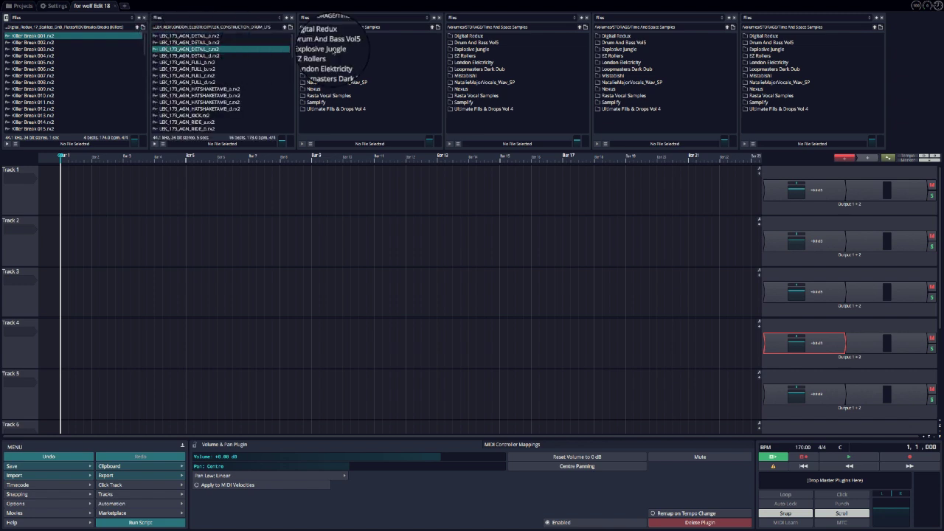
- In the third Files pane, browse from Mistabishi to the MB_Breaks_Lps folder and select MB_174_Break03.rx2
{"action": "left_click", "coordinate": [437, 26]}
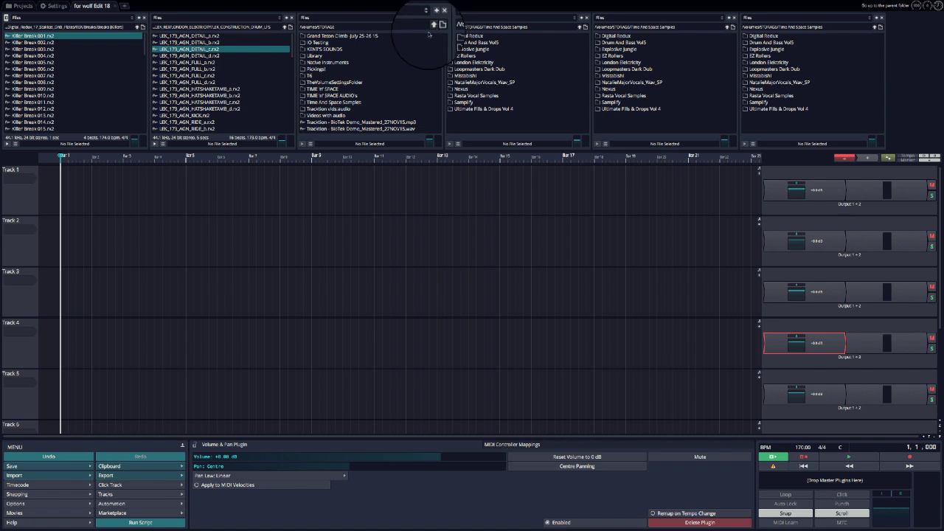
{"action": "double_click", "coordinate": [317, 99]}
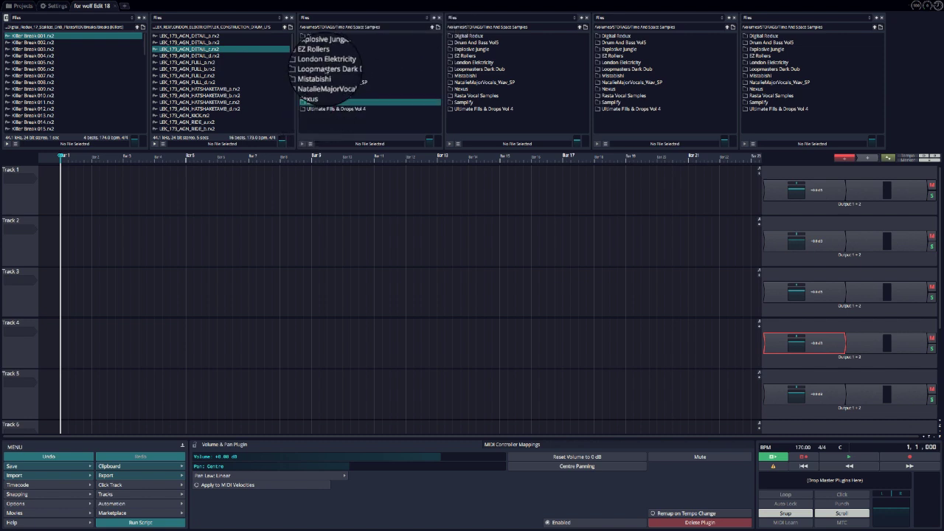
{"action": "left_click", "coordinate": [321, 76]}
{"action": "double_click", "coordinate": [319, 76]}
{"action": "double_click", "coordinate": [328, 36]}
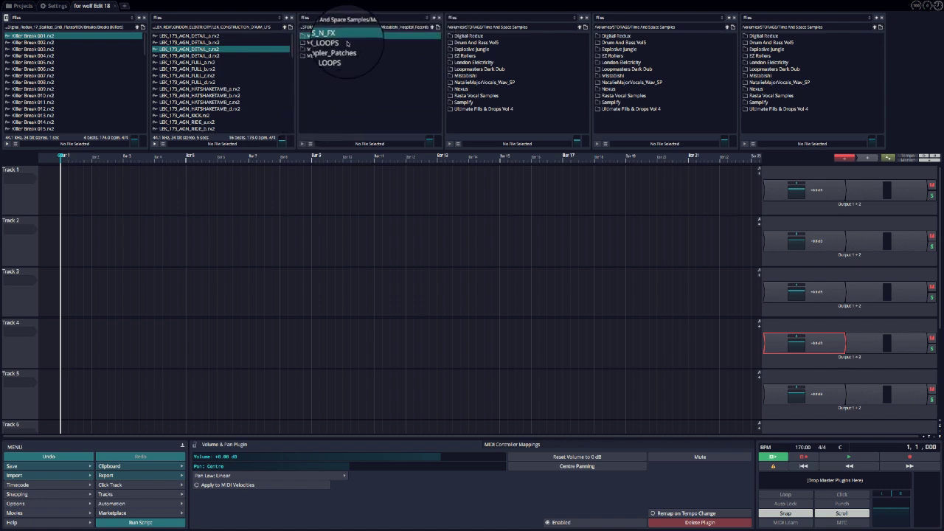
{"action": "double_click", "coordinate": [324, 42]}
{"action": "double_click", "coordinate": [327, 37]}
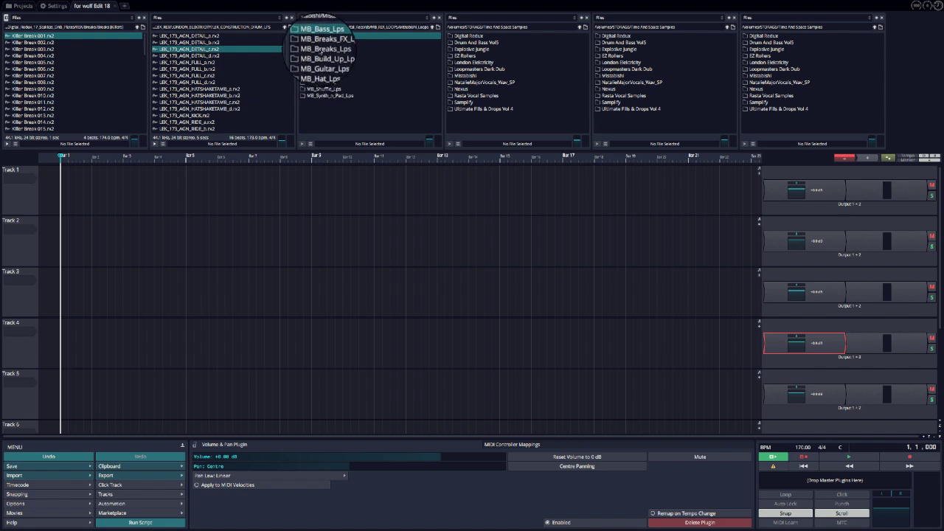
{"action": "double_click", "coordinate": [329, 48]}
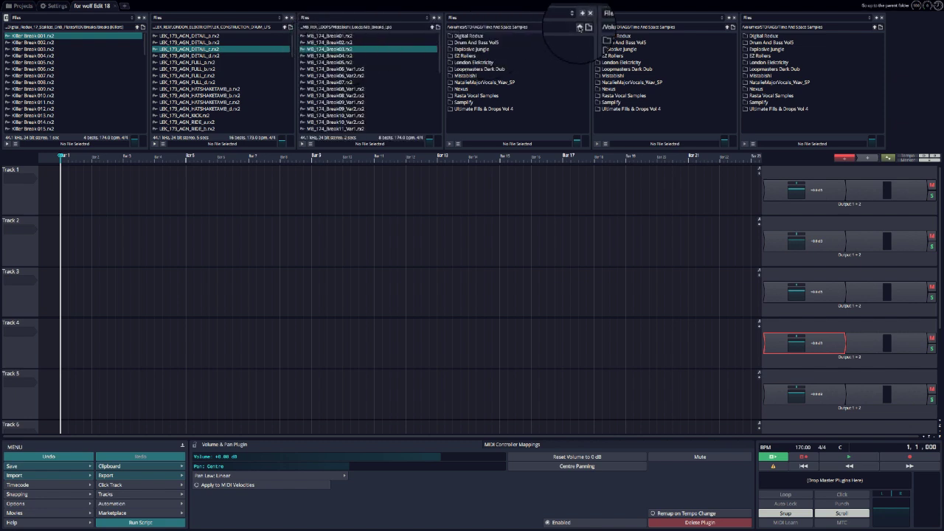
- In the fourth Files pane, browse EZ Rollers' acidized WAV breaks to the Elements folder and select Crisis 1 170bpm.wav
{"action": "left_click", "coordinate": [579, 28]}
{"action": "double_click", "coordinate": [483, 101]}
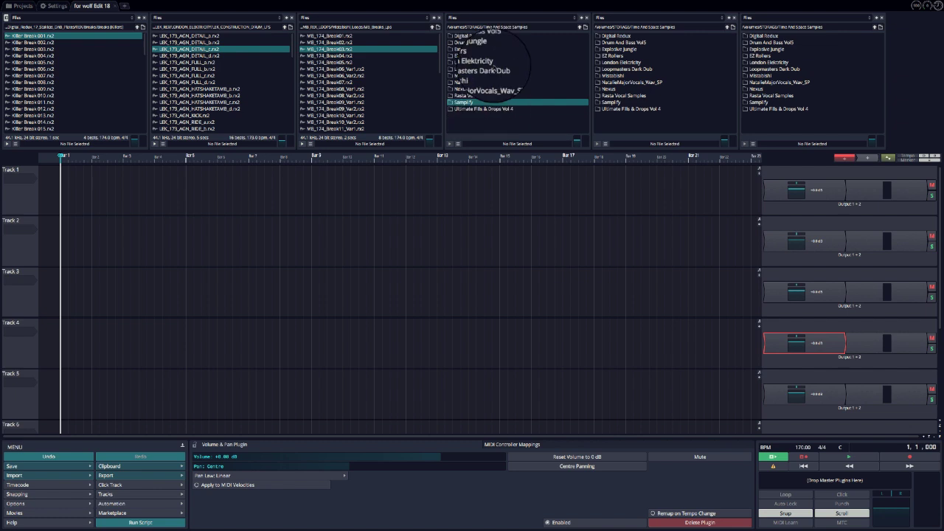
{"action": "left_click", "coordinate": [469, 56]}
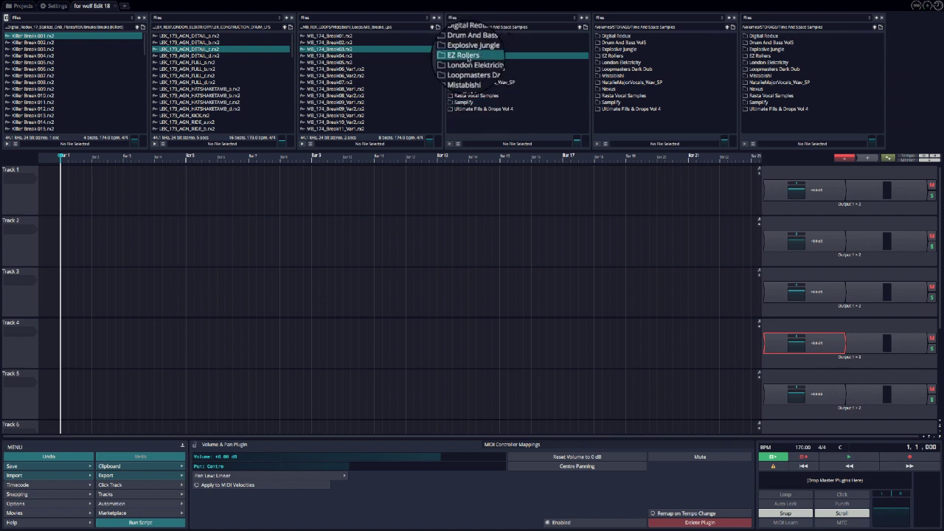
{"action": "double_click", "coordinate": [468, 56]}
{"action": "double_click", "coordinate": [472, 36]}
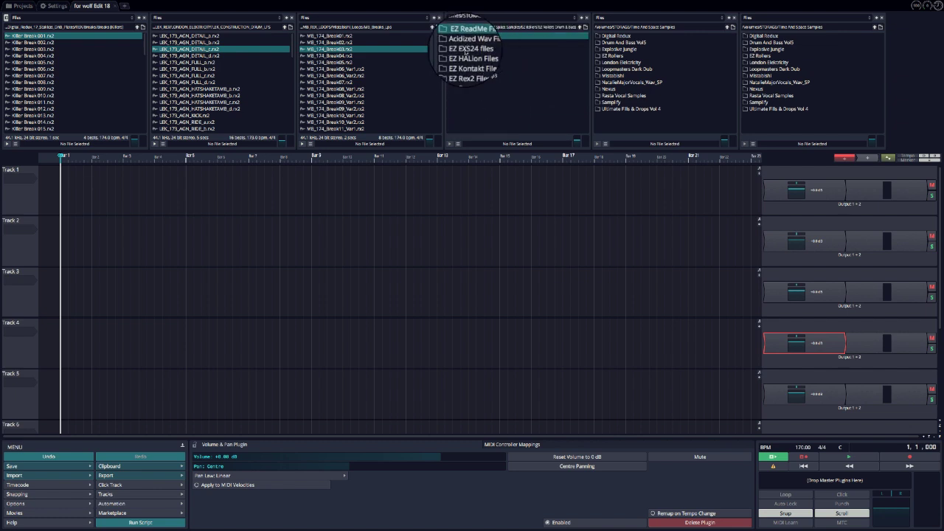
{"action": "double_click", "coordinate": [472, 38]}
{"action": "double_click", "coordinate": [468, 40]}
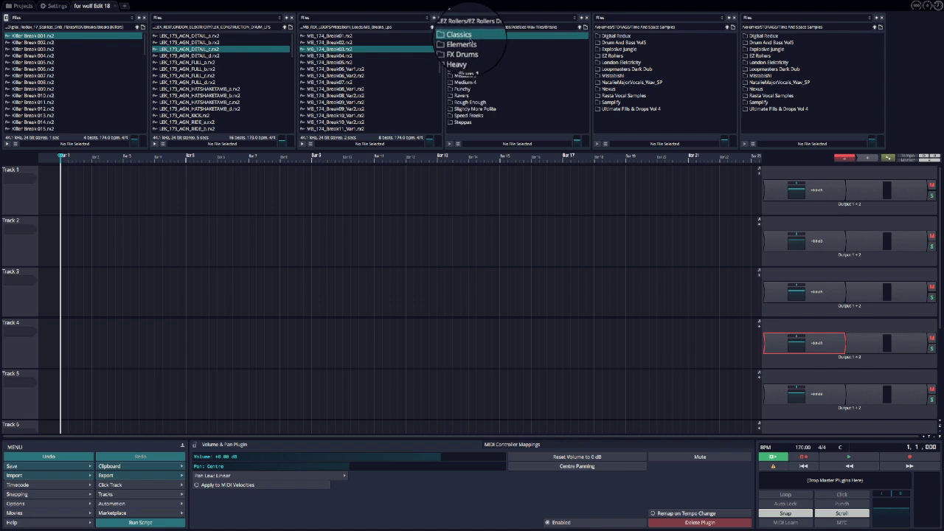
{"action": "double_click", "coordinate": [468, 42]}
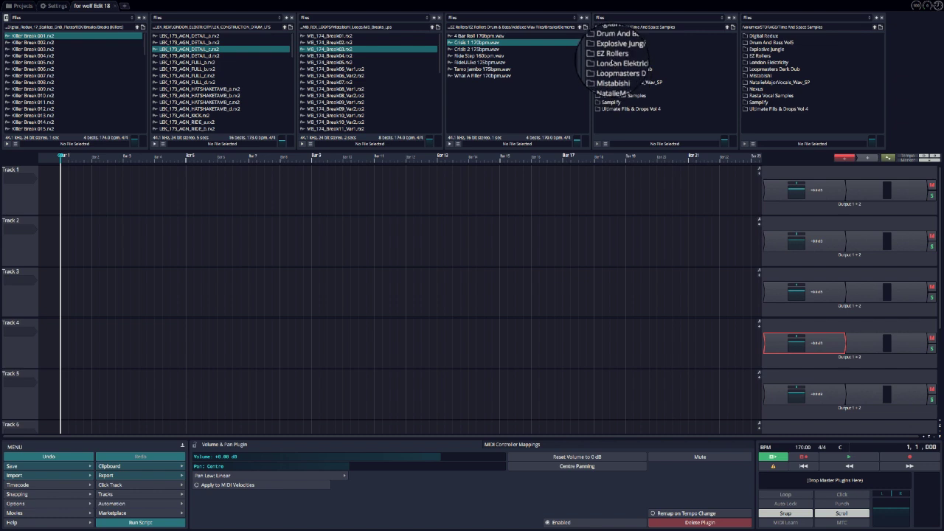
- In the fifth Files pane, browse EZ Rollers' acidized WAV breaks to the Heavy folder and select Big Heavy A-Men Step 175bpm.wav
{"action": "double_click", "coordinate": [612, 56]}
{"action": "double_click", "coordinate": [611, 35]}
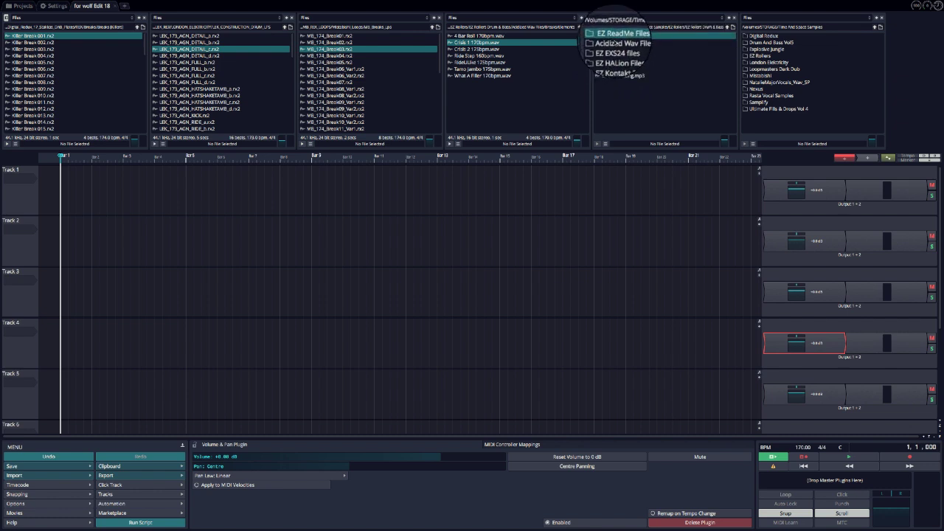
{"action": "double_click", "coordinate": [617, 44]}
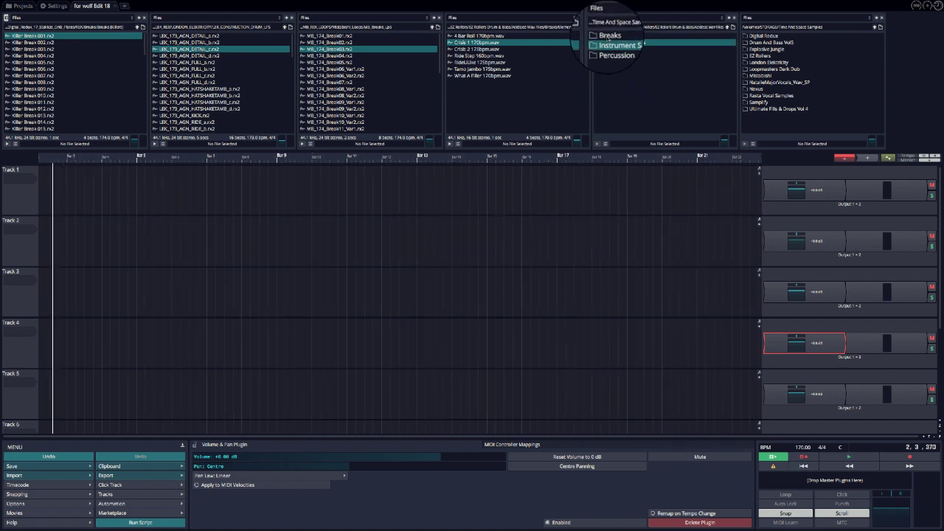
{"action": "double_click", "coordinate": [615, 35]}
{"action": "left_click", "coordinate": [618, 55]}
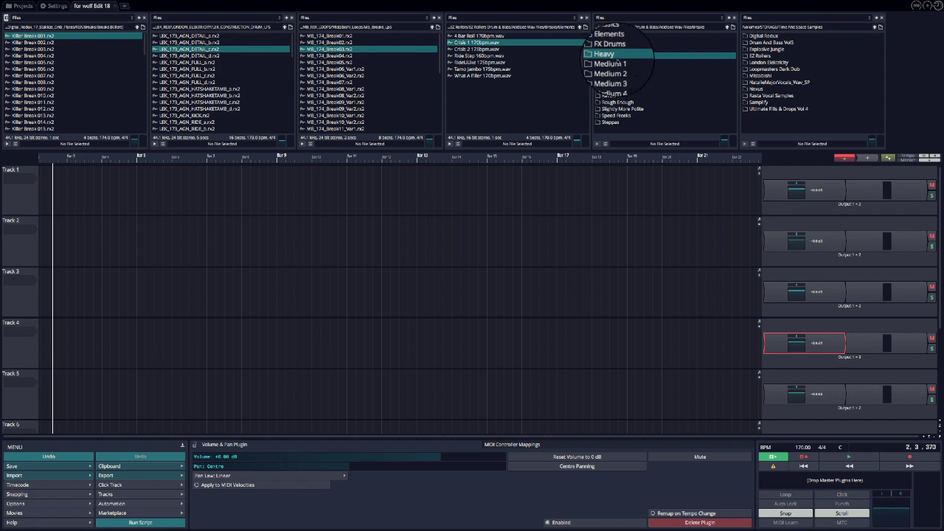
{"action": "double_click", "coordinate": [617, 54]}
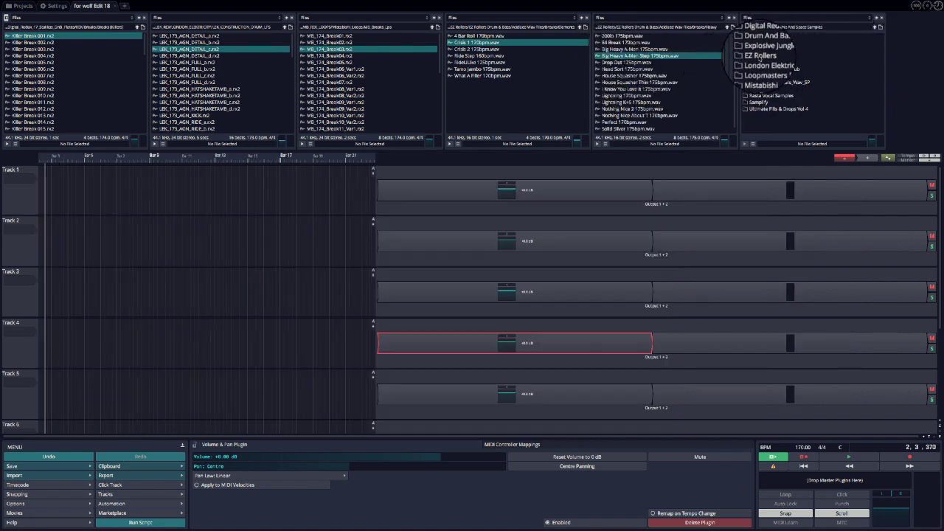
- In the sixth Files pane, browse EZ Rollers' acidized WAV breaks to the Classics folder and select A-Men 160bpm.wav
{"action": "double_click", "coordinate": [760, 55]}
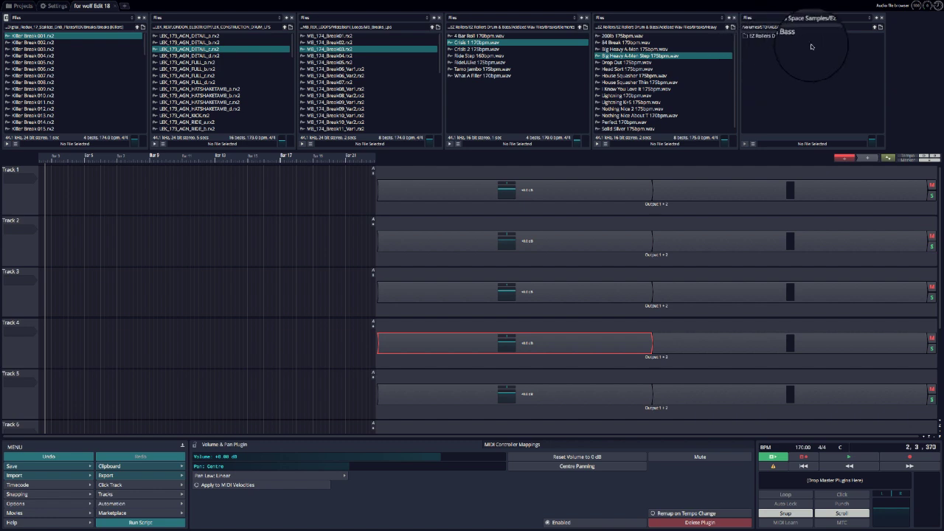
{"action": "double_click", "coordinate": [763, 35]}
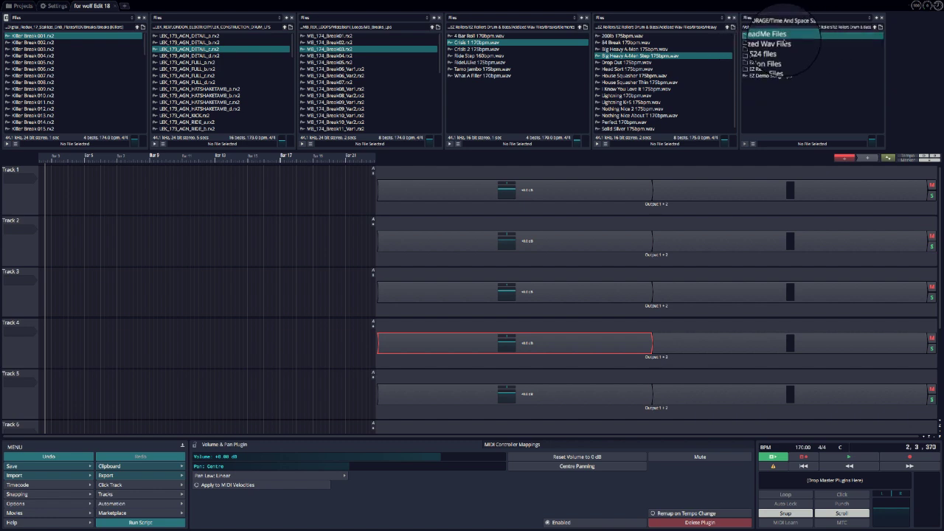
{"action": "double_click", "coordinate": [765, 43]}
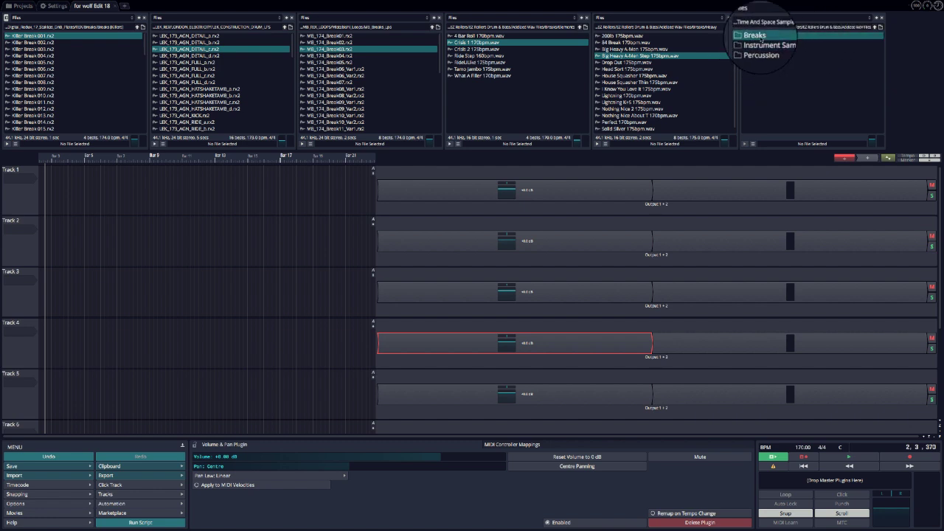
{"action": "double_click", "coordinate": [759, 36]}
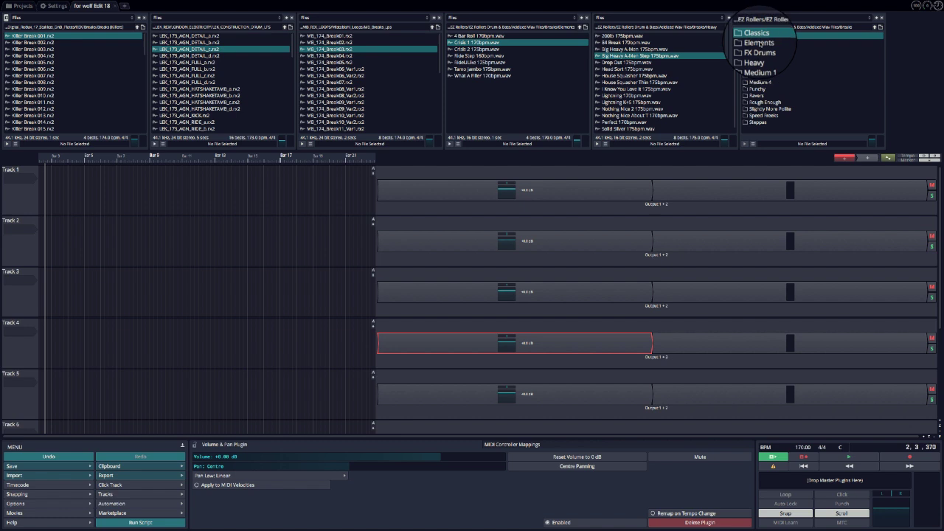
{"action": "double_click", "coordinate": [758, 35]}
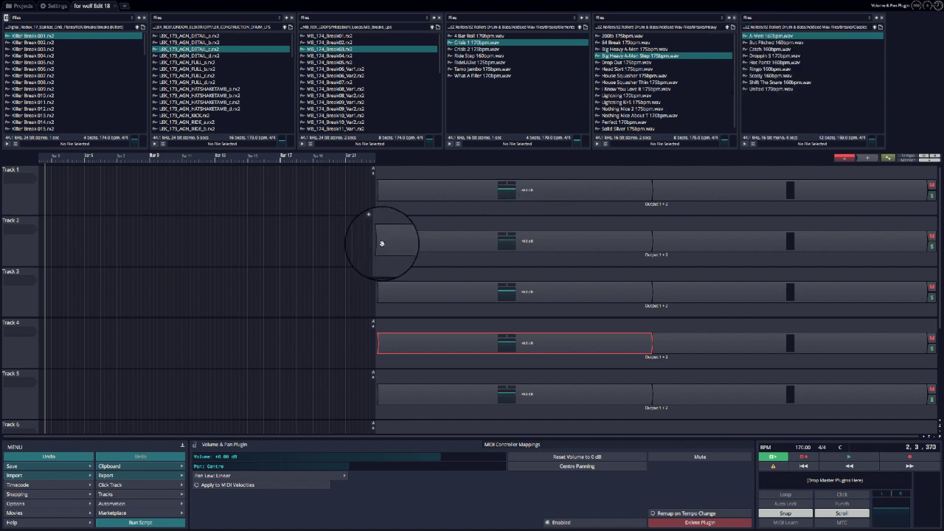
- Narrow the tracks' plugin and mixer area so the timeline spans most of the window
{"action": "left_click_drag", "start_coordinate": [375, 242], "coordinate": [779, 243]}
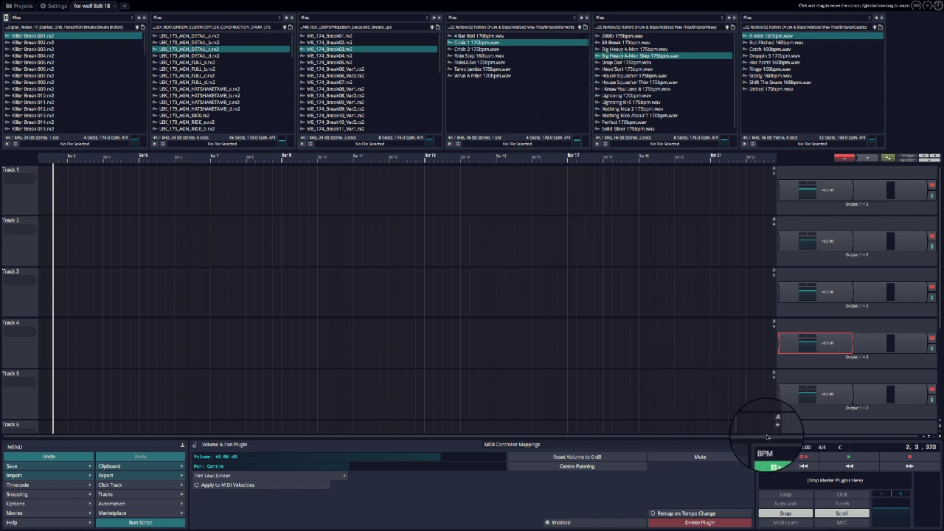
- Preview Killer Break 003.rx2, LEK_173_AGN_DETAIL_d.rx2 and MB_174_Break02.rx2 together, one in each of the first three Files panes
{"action": "left_click", "coordinate": [798, 447]}
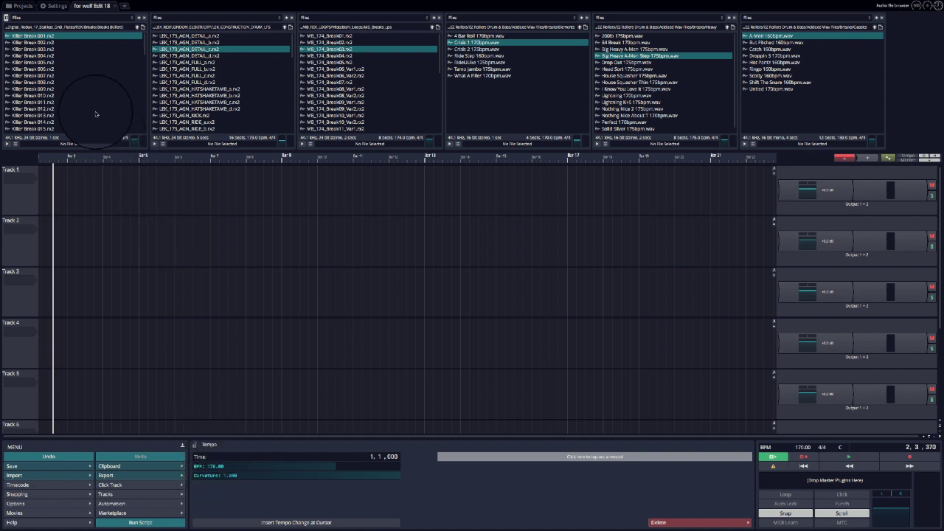
{"action": "left_click", "coordinate": [28, 48]}
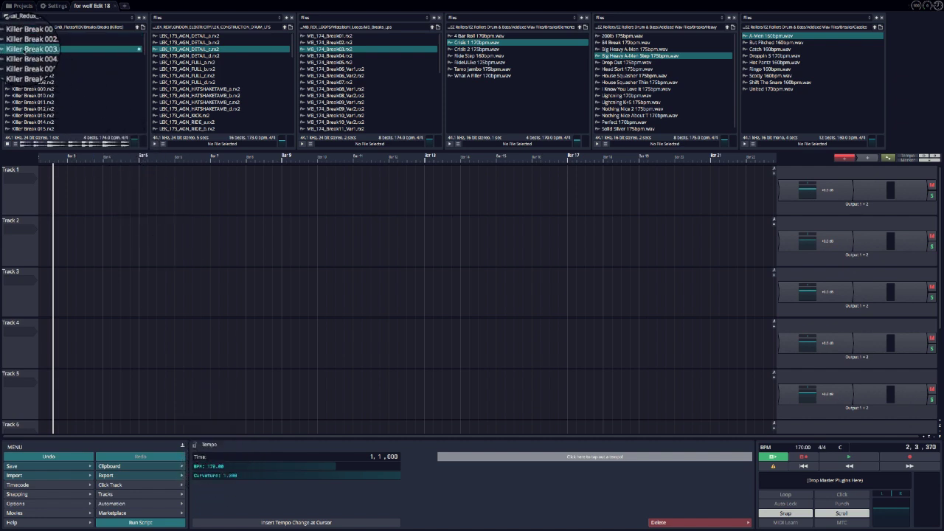
{"action": "left_click", "coordinate": [181, 55]}
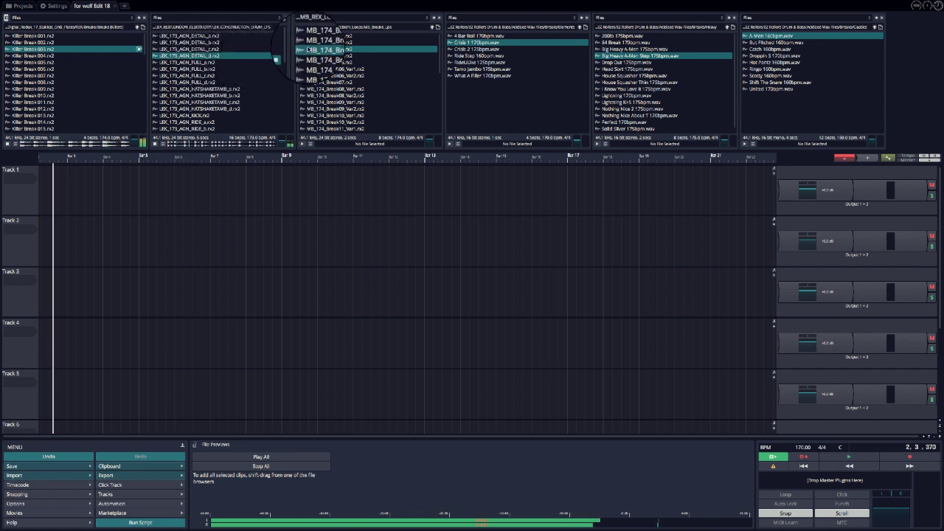
{"action": "left_click", "coordinate": [330, 43]}
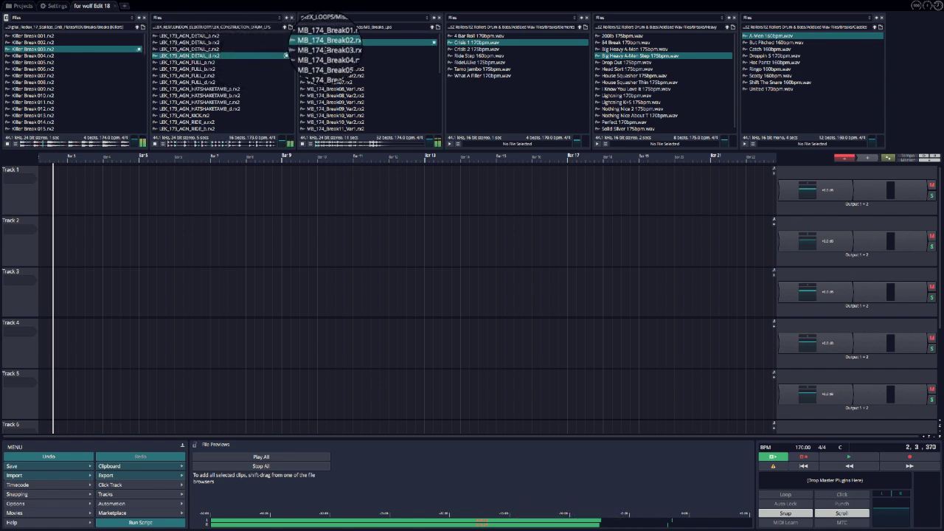
- In the fourth Files pane, audition Ride Step 160bpm.wav and Crisis 2 175bpm.wav, and settle on Crisis 1 170bpm.wav
{"action": "left_click", "coordinate": [475, 56]}
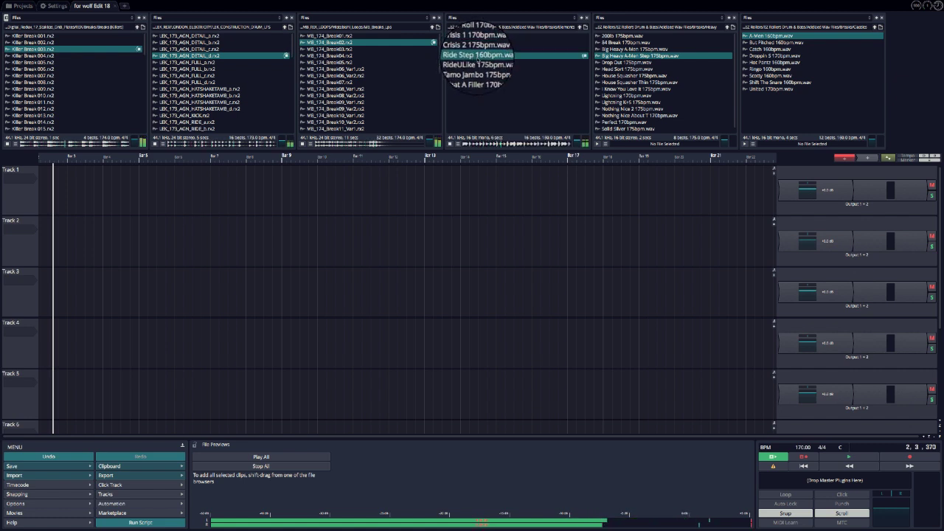
{"action": "left_click", "coordinate": [478, 49]}
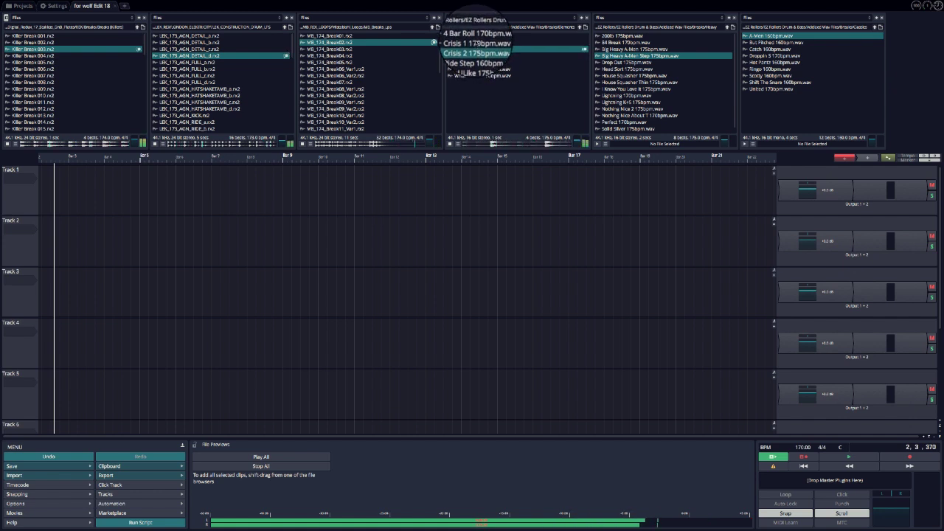
{"action": "left_click", "coordinate": [478, 43]}
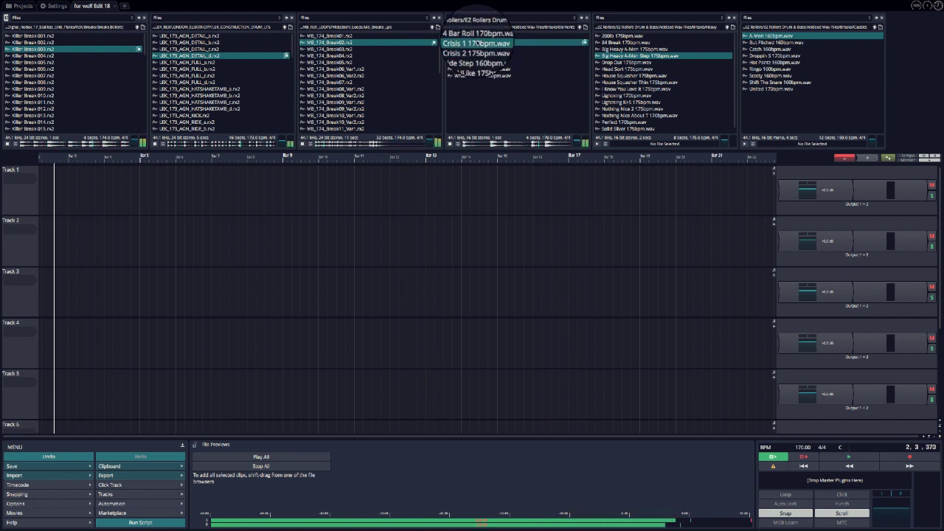
- In the fifth Files pane, audition several Heavy breaks, including Drop Out 175bpm.wav and Head Sort 175bpm.wav, and settle on House Squasher 175bpm.wav
{"action": "left_click", "coordinate": [622, 42]}
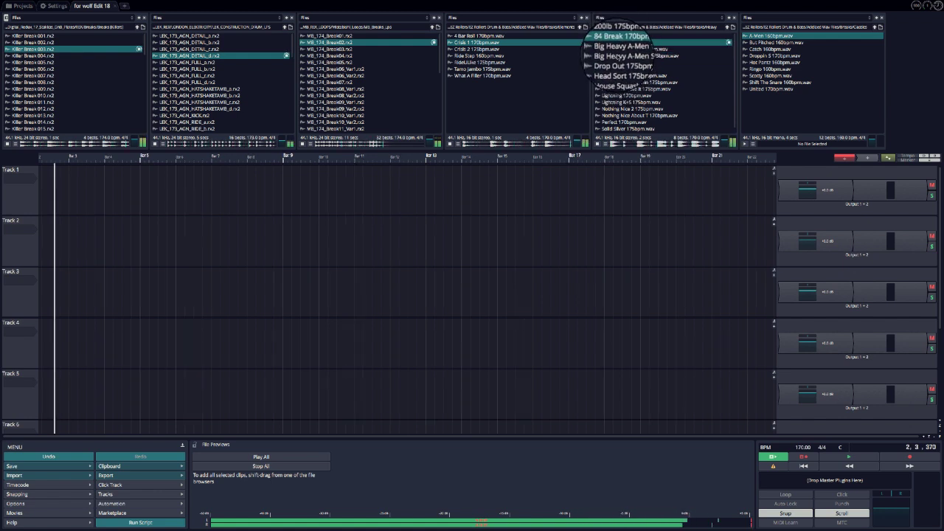
{"action": "left_click", "coordinate": [617, 55]}
{"action": "left_click", "coordinate": [620, 62]}
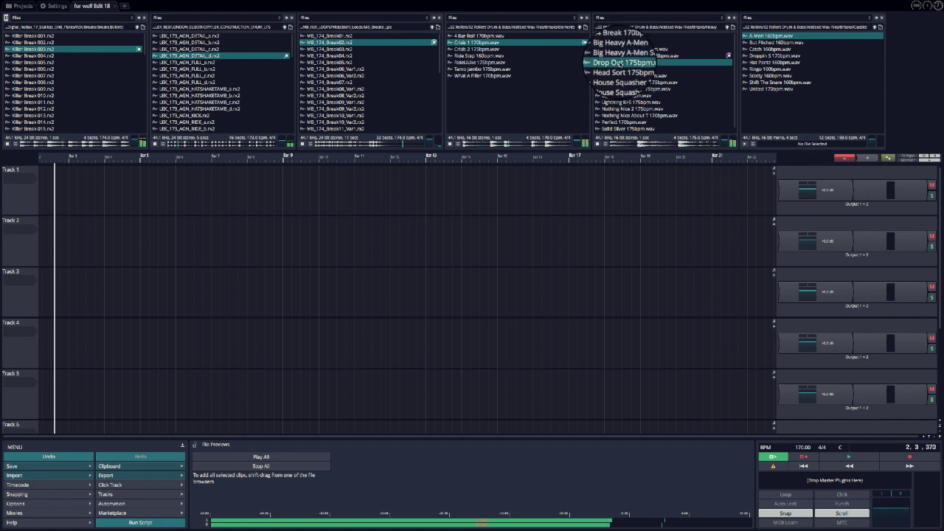
{"action": "left_click", "coordinate": [620, 69]}
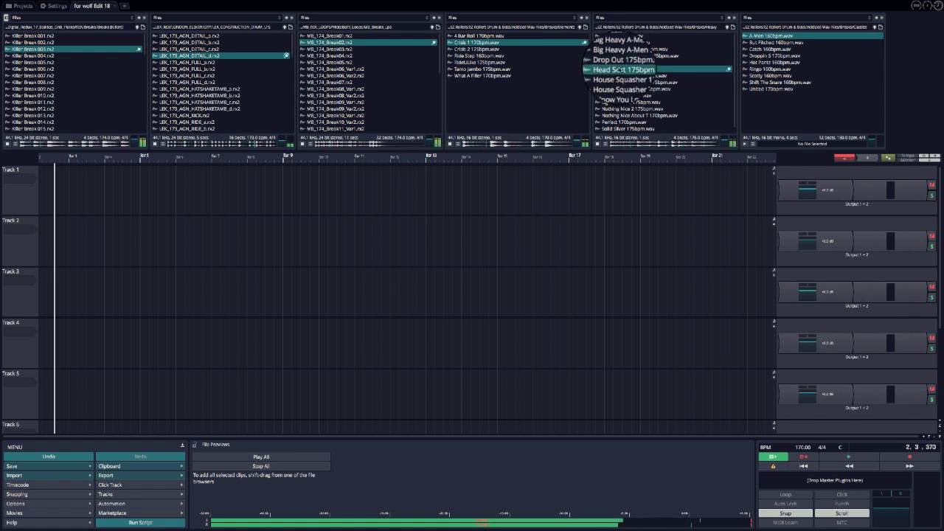
{"action": "left_click", "coordinate": [619, 76]}
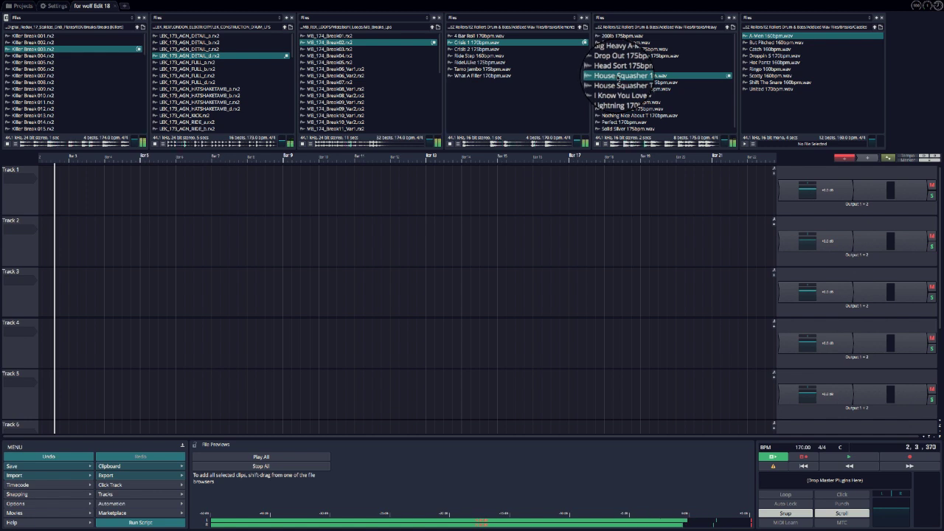
- In the sixth Files pane, audition Hot Pantz 160bpm.wav and Catch 160bpm.wav, and settle on But Pitched 160bpm.wav
{"action": "left_click", "coordinate": [771, 62]}
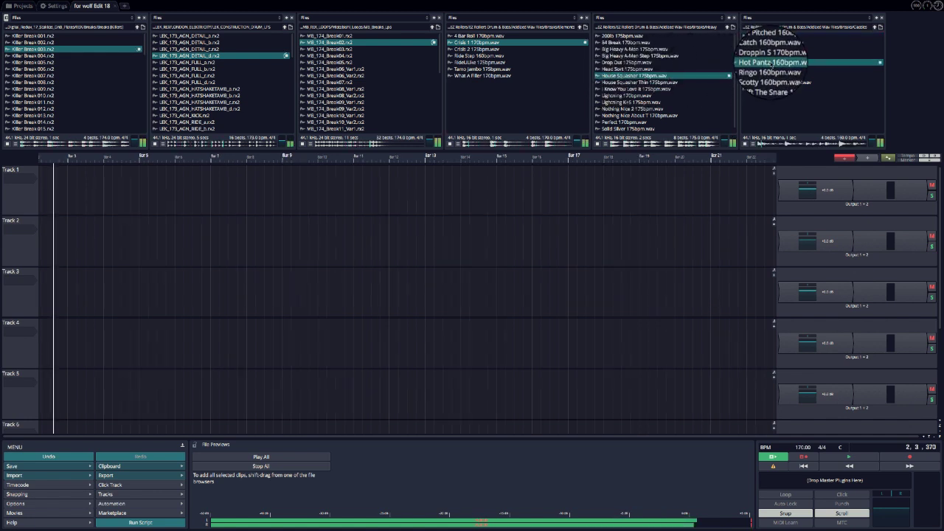
{"action": "left_click", "coordinate": [768, 49]}
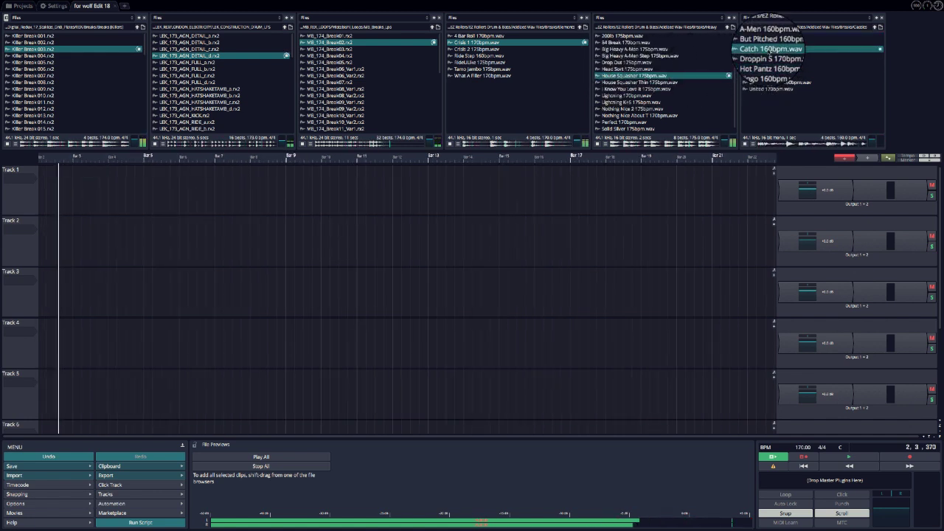
{"action": "left_click", "coordinate": [768, 42]}
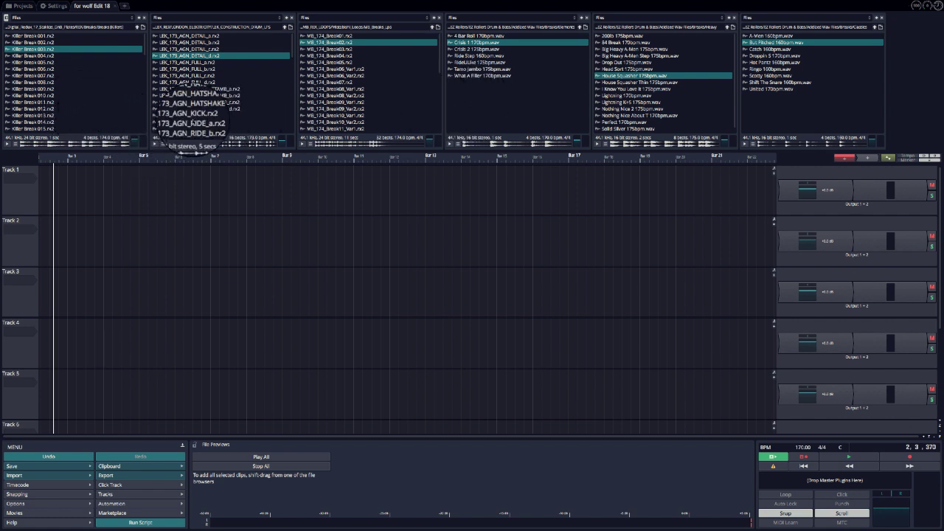
- Add all six previewed breaks to Tracks 1 to 6 starting at 6, 4, 000 and loop the Track 1 clip out to 15, 1, 000
{"action": "left_click", "coordinate": [163, 144]}
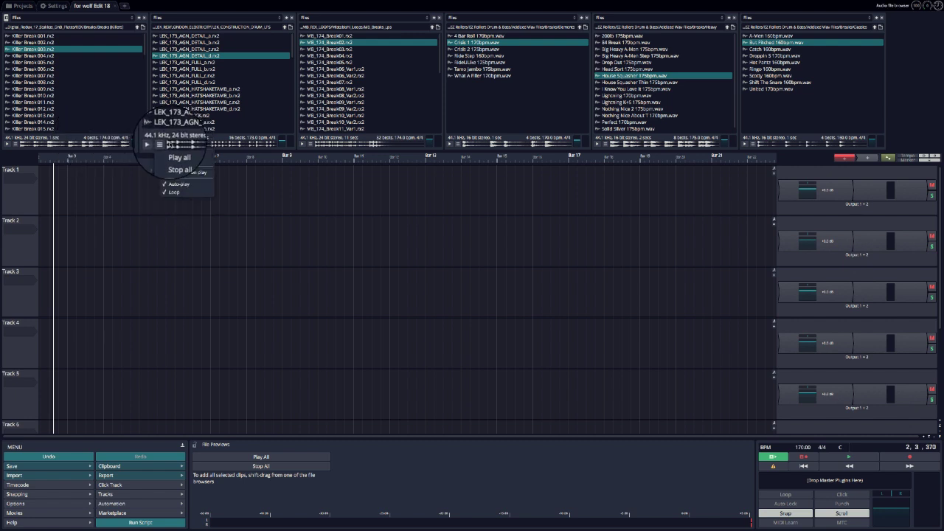
{"action": "left_click", "coordinate": [163, 144]}
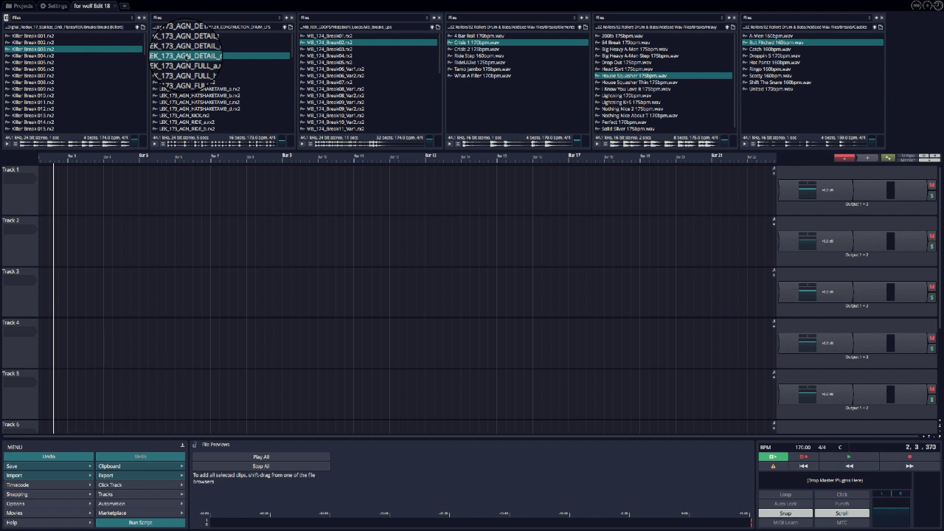
{"action": "left_click_drag", "start_coordinate": [188, 55], "coordinate": [203, 183]}
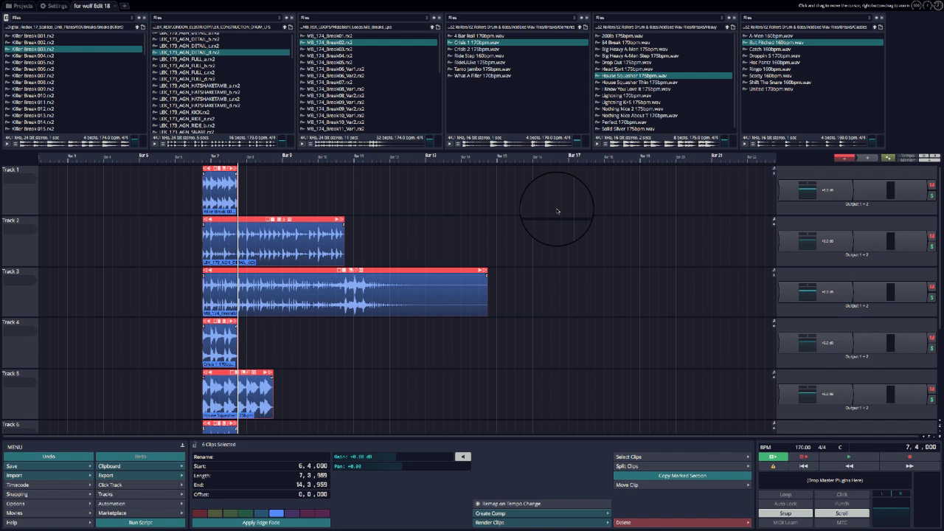
{"action": "left_click", "coordinate": [225, 169]}
{"action": "left_click_drag", "start_coordinate": [238, 177], "coordinate": [495, 175]}
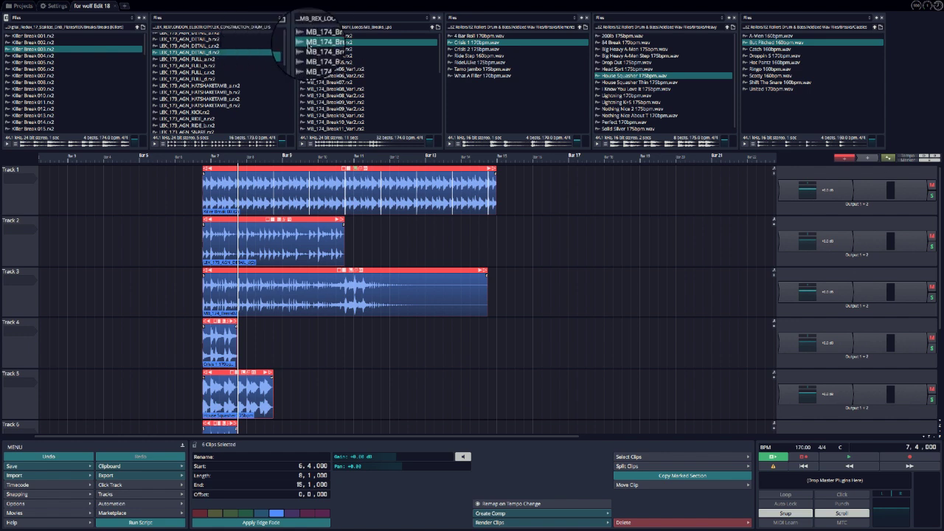
- Switch the third to sixth browser panes to Tracks, Search, Notifications and Markers respectively, and hide the browser row above the tracks
{"action": "left_click", "coordinate": [426, 18]}
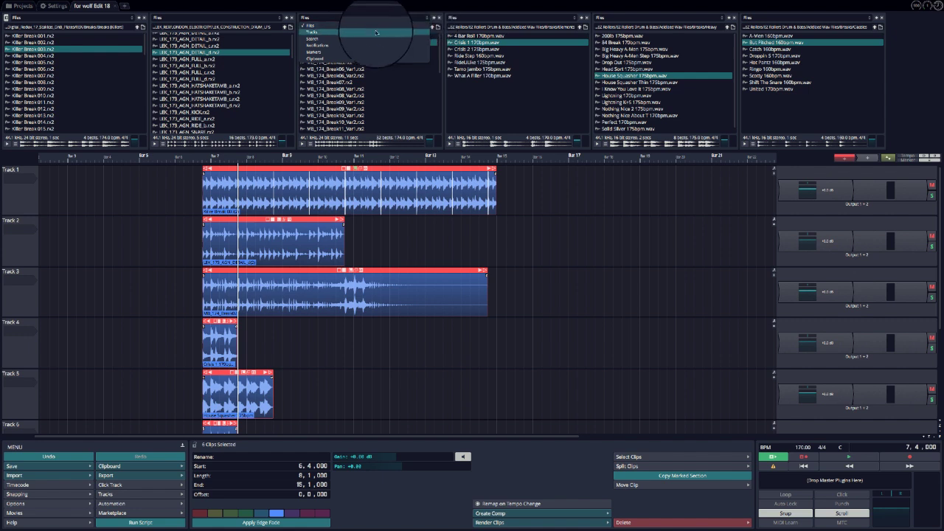
{"action": "left_click", "coordinate": [309, 35]}
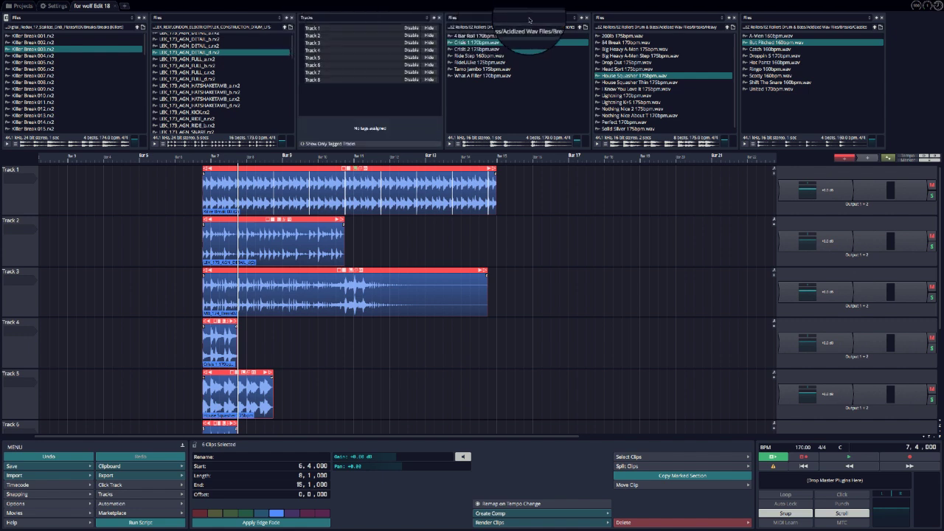
{"action": "left_click", "coordinate": [574, 18]}
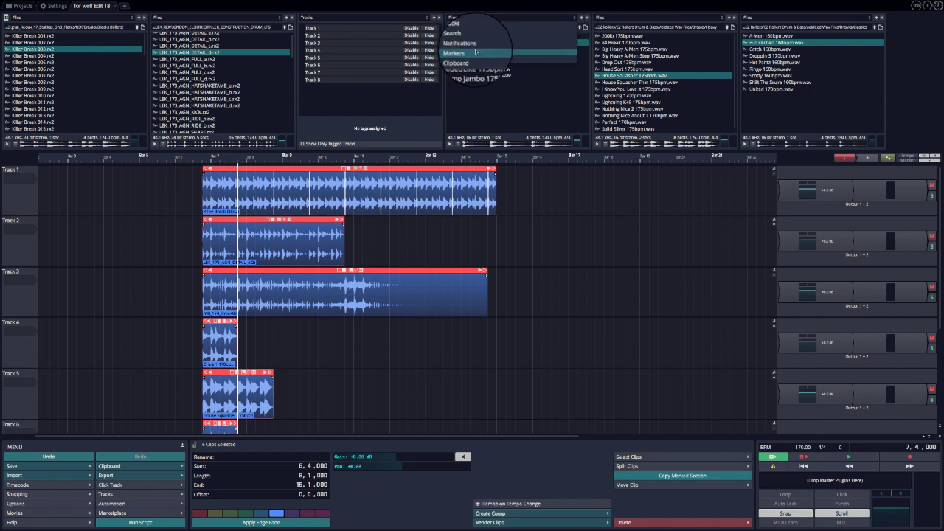
{"action": "left_click", "coordinate": [472, 46]}
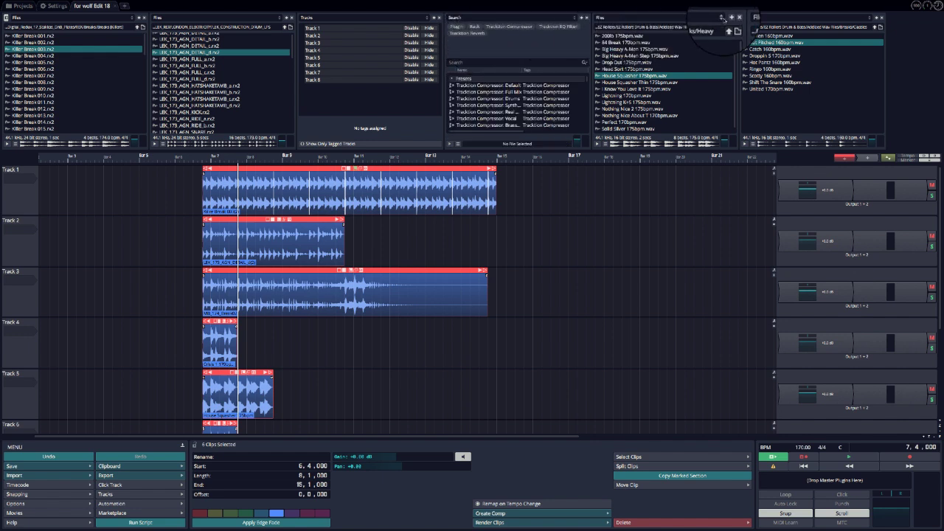
{"action": "left_click", "coordinate": [686, 17]}
{"action": "left_click", "coordinate": [657, 48]}
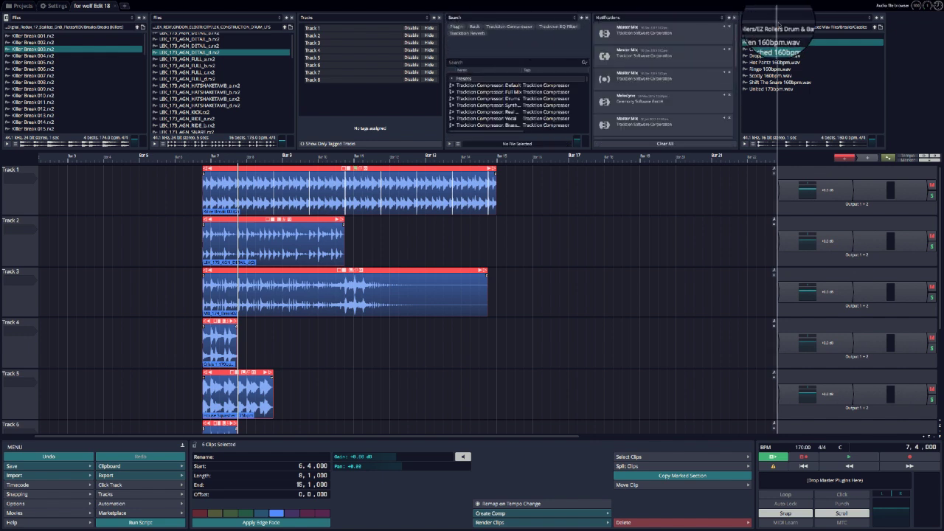
{"action": "left_click", "coordinate": [869, 18]}
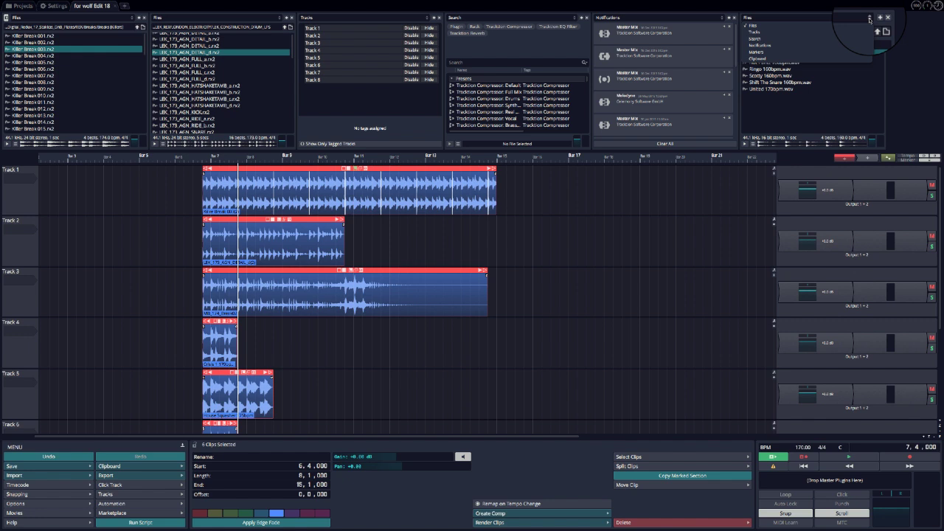
{"action": "left_click", "coordinate": [803, 44]}
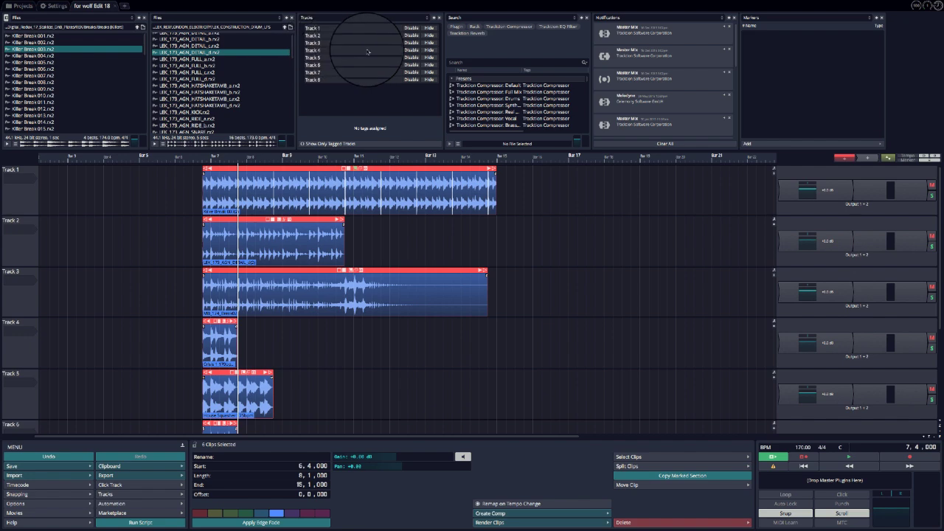
{"action": "left_click", "coordinate": [8, 17]}
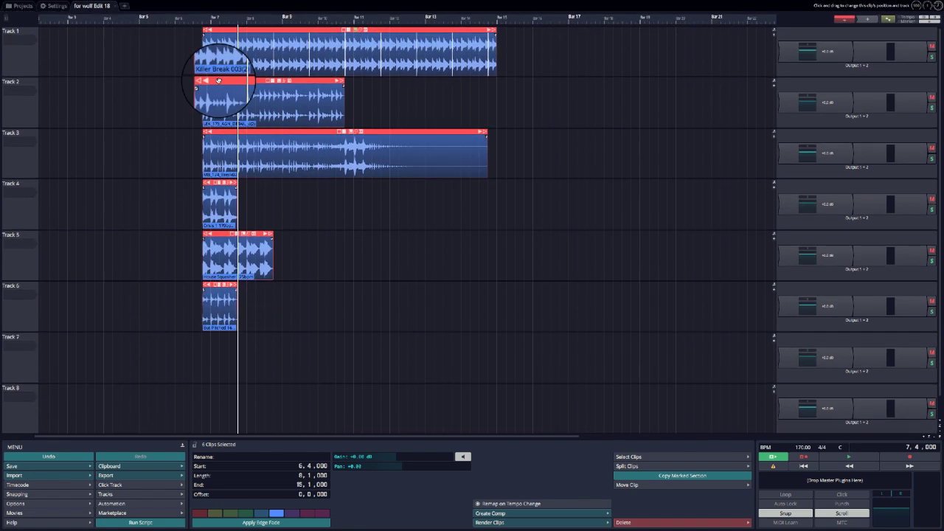